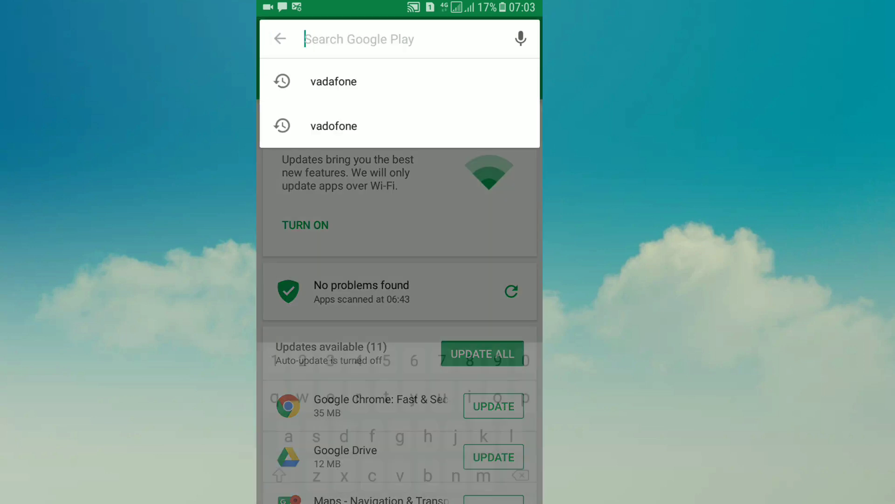
Step: Search the Google Play Store for 'idea'
text(idea)
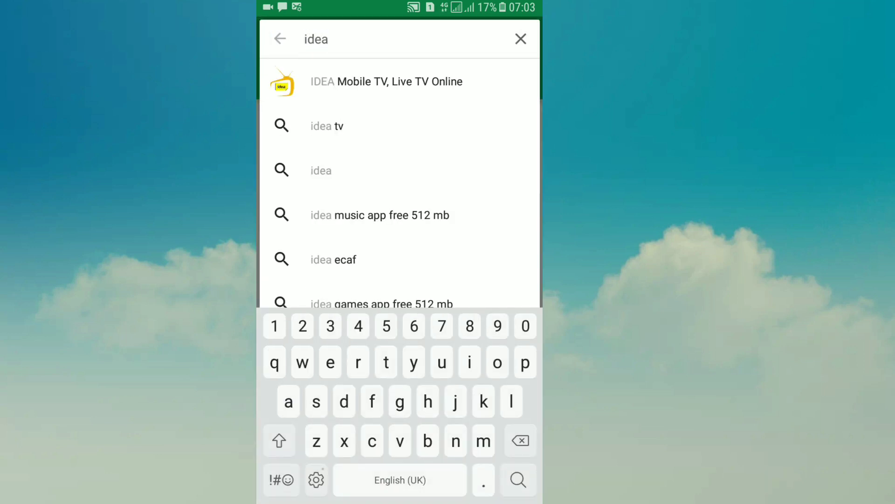
click(438, 254)
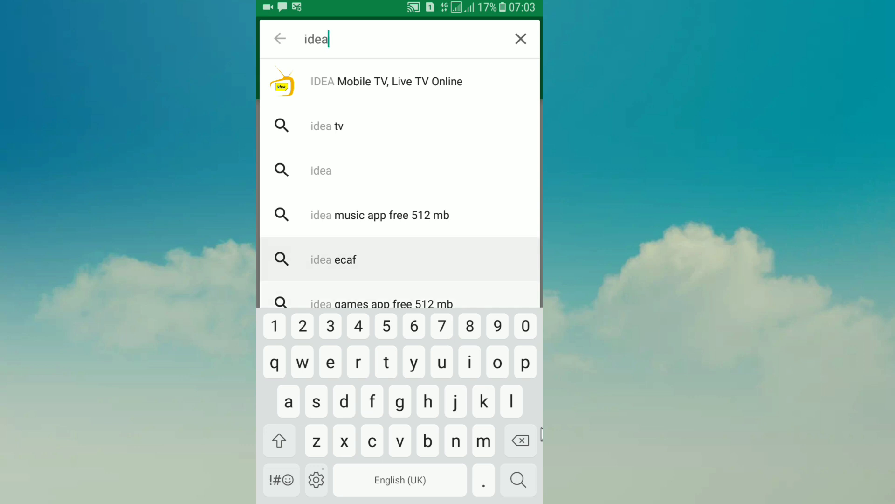
click(518, 480)
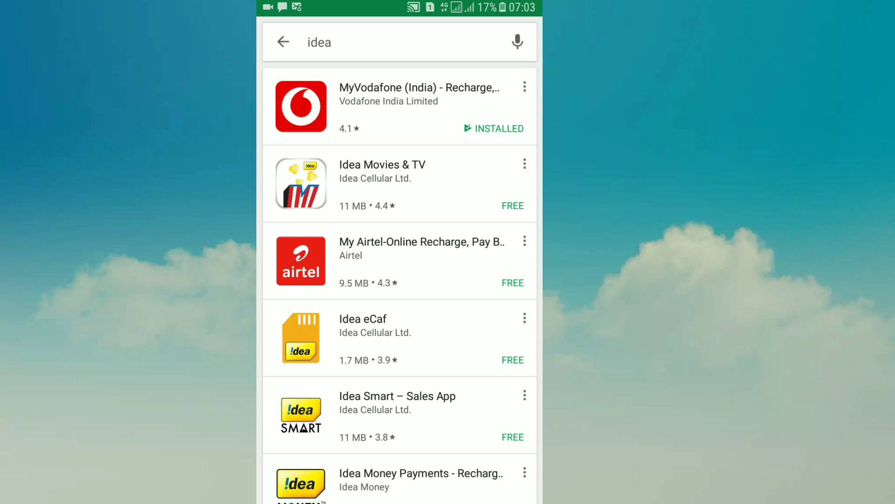
Step: Scroll through the 'idea' search results, then reopen the search box
scroll(455, 316, down, 1)
scroll(457, 402, down, 3)
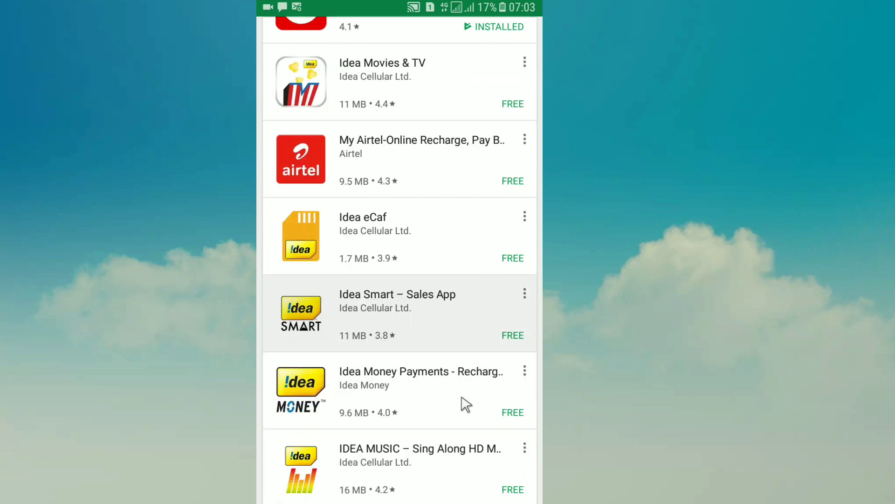
scroll(464, 410, down, 3)
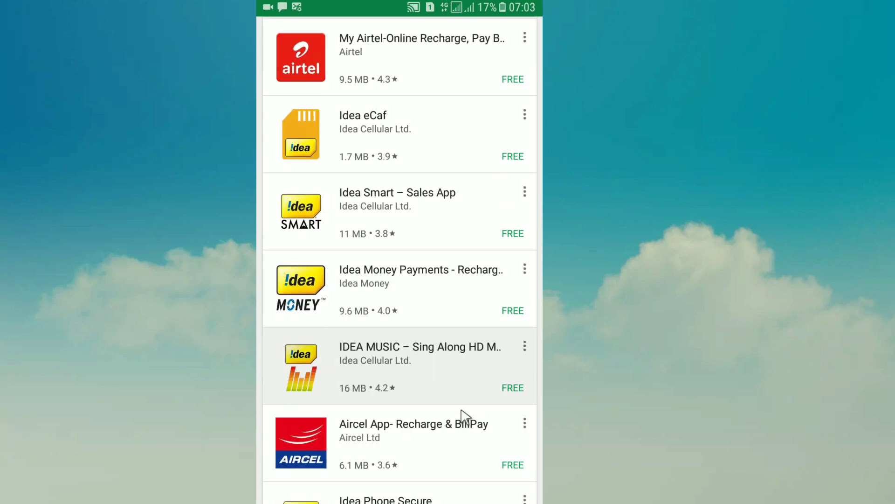
scroll(464, 414, down, 10)
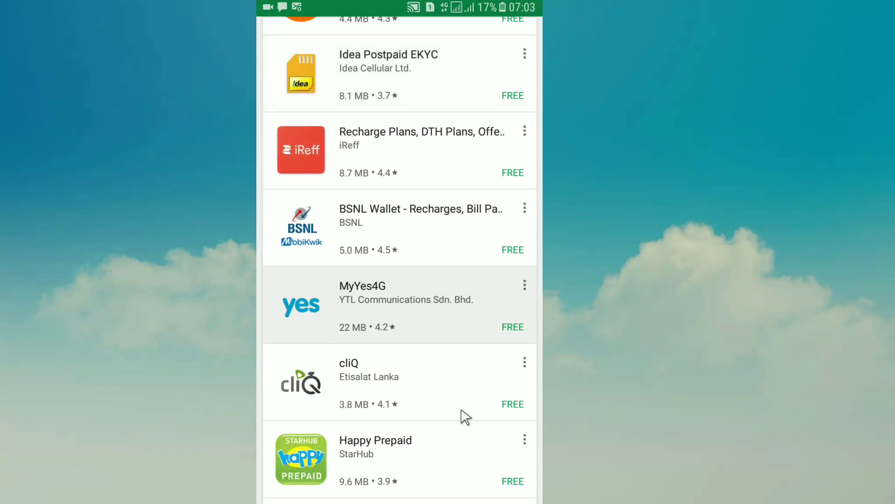
scroll(464, 416, up, 10)
scroll(476, 264, up, 5)
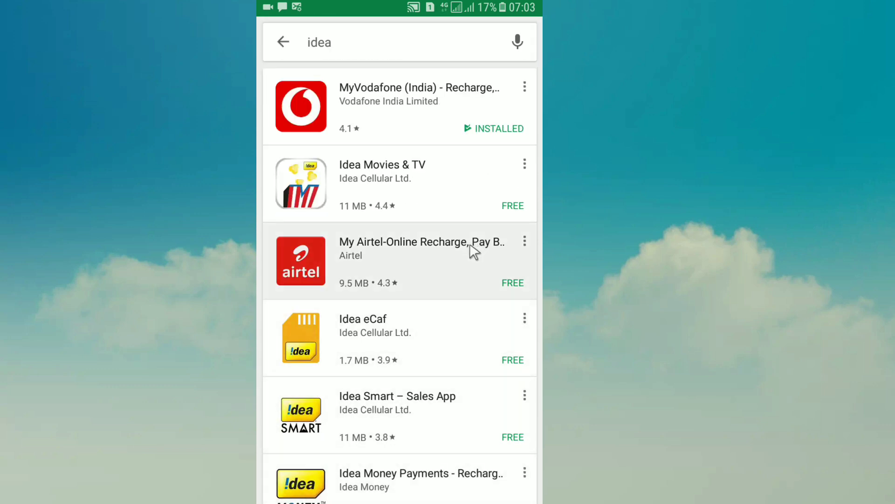
scroll(428, 403, down, 3)
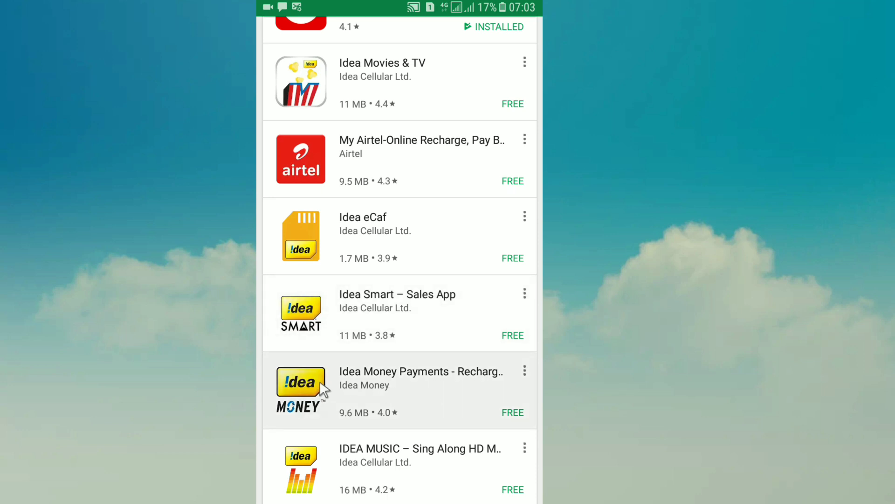
scroll(366, 393, down, 12)
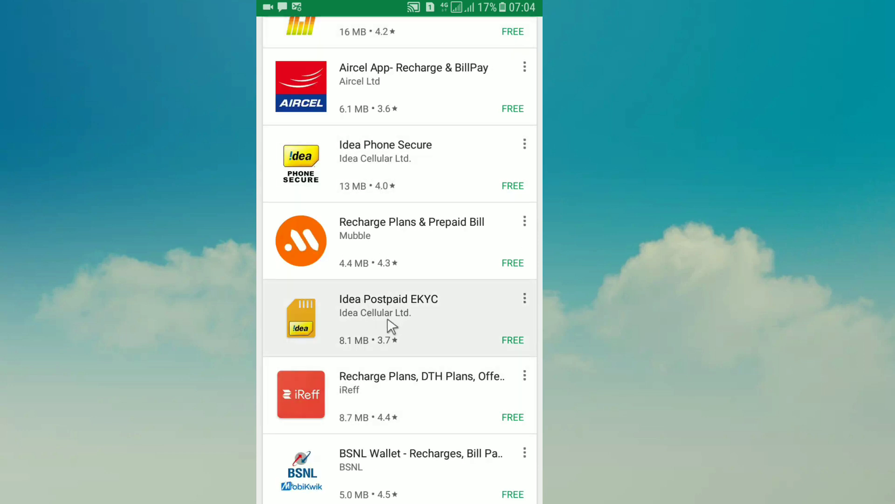
scroll(392, 54, up, 12)
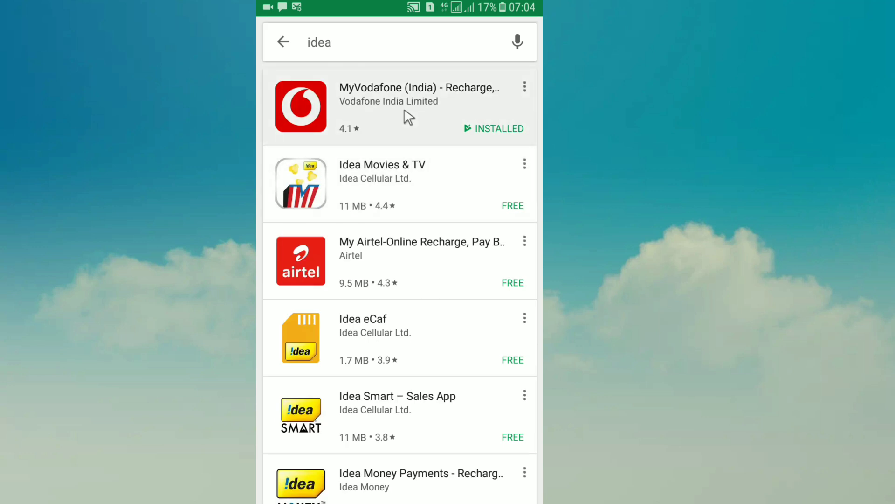
click(385, 41)
Step: Search 'my idea', install My Idea-Recharge and Payments, and return to the home screen
key(BackSpace)
key(BackSpace)
key(BackSpace)
key(BackSpace)
text(m)
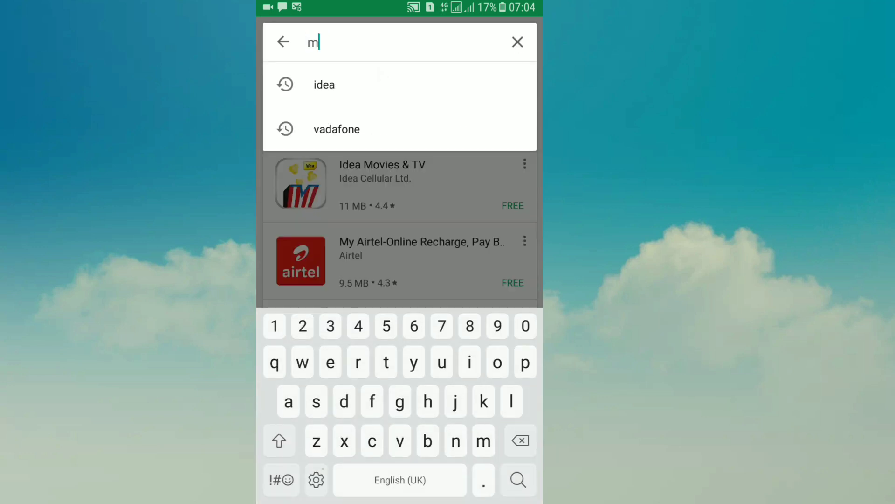
text(y idea)
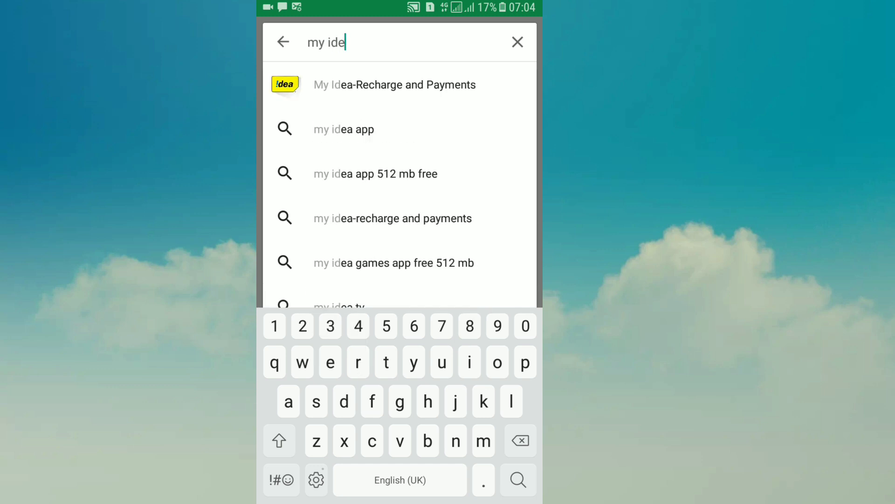
click(360, 70)
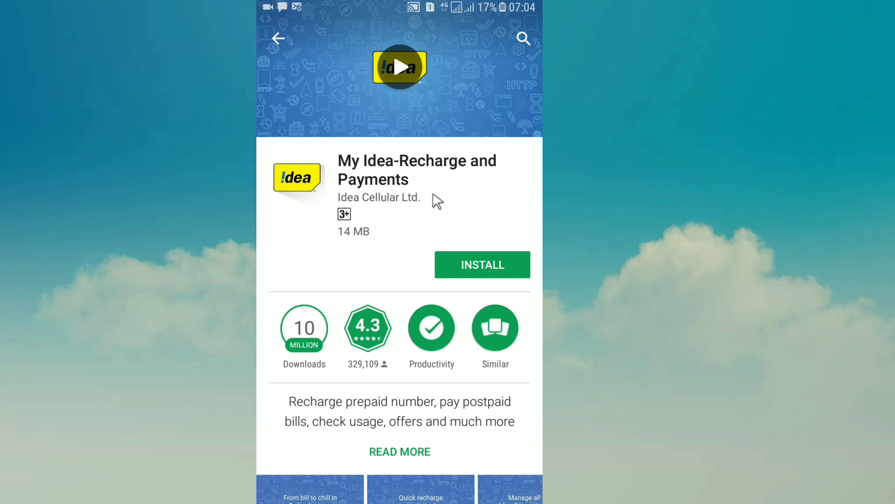
click(477, 264)
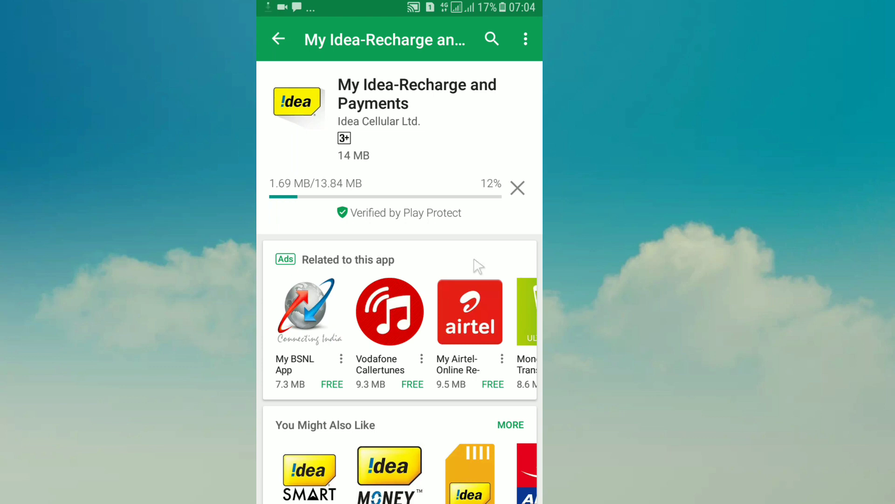
key(Home)
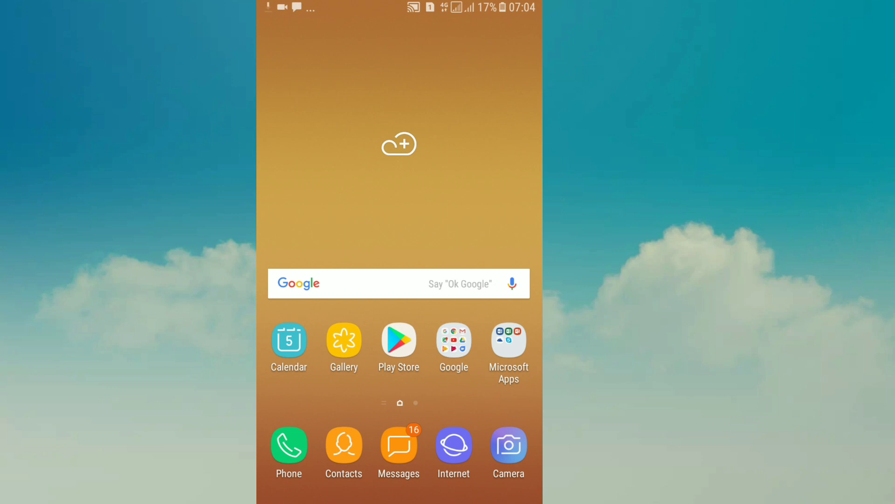
Step: Open the Lock screen and security page in Android Settings from the app drawer
drag(399, 224, 400, 93)
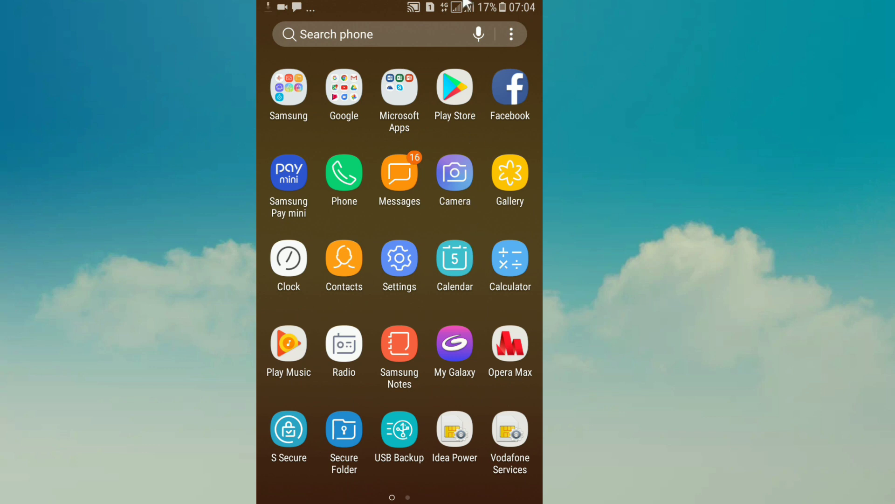
drag(400, 5, 400, 373)
key(Escape)
click(399, 256)
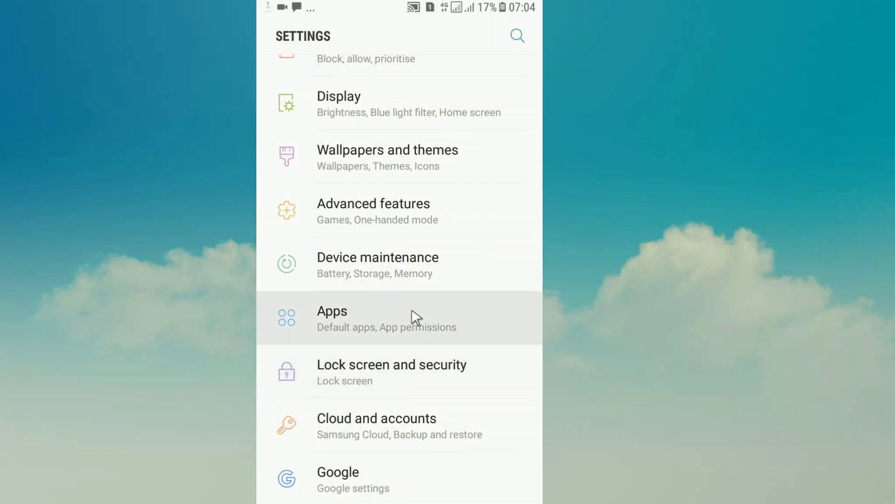
click(423, 383)
Step: Toggle Unknown sources on, accept the warning, then switch it back off
scroll(462, 231, down, 2)
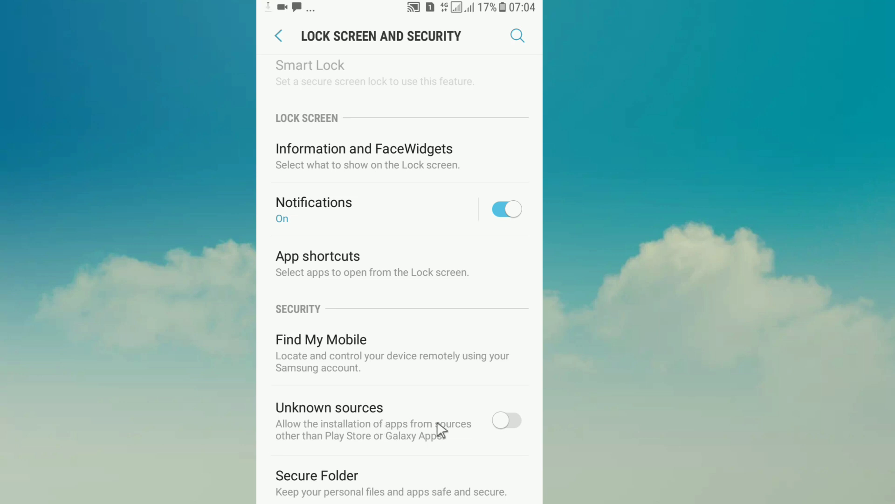
click(498, 421)
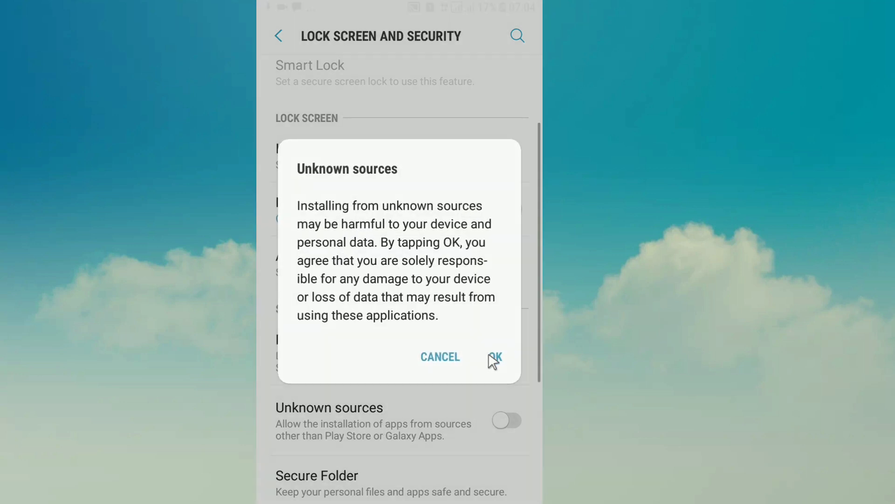
click(493, 360)
click(512, 420)
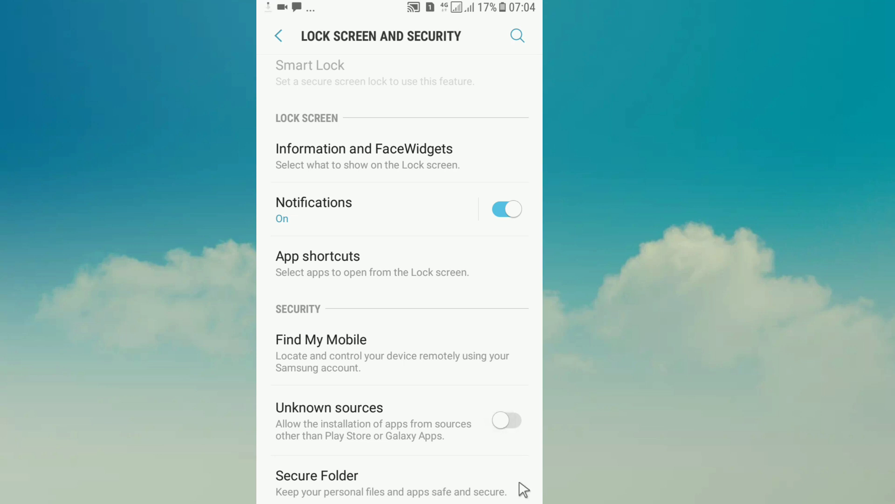
click(508, 438)
click(510, 432)
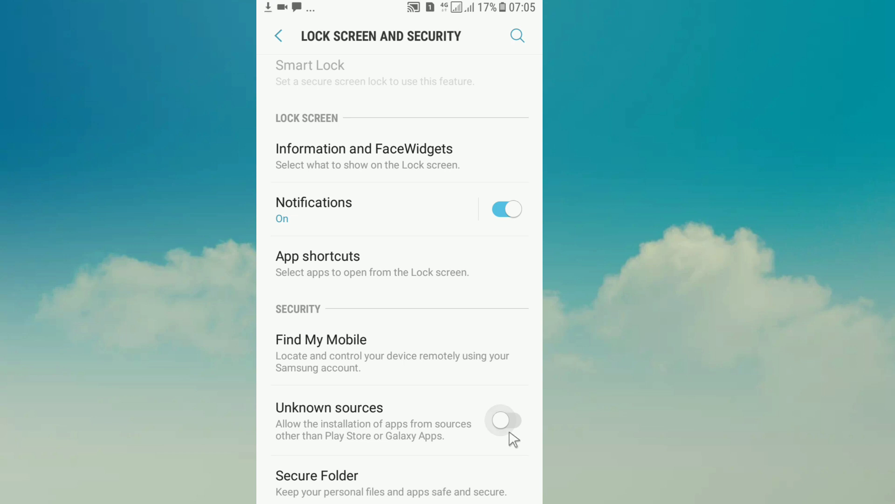
Step: Search the settings for 'unk' and open the Unknown sources security setting
right_click(513, 438)
click(520, 43)
text(unk)
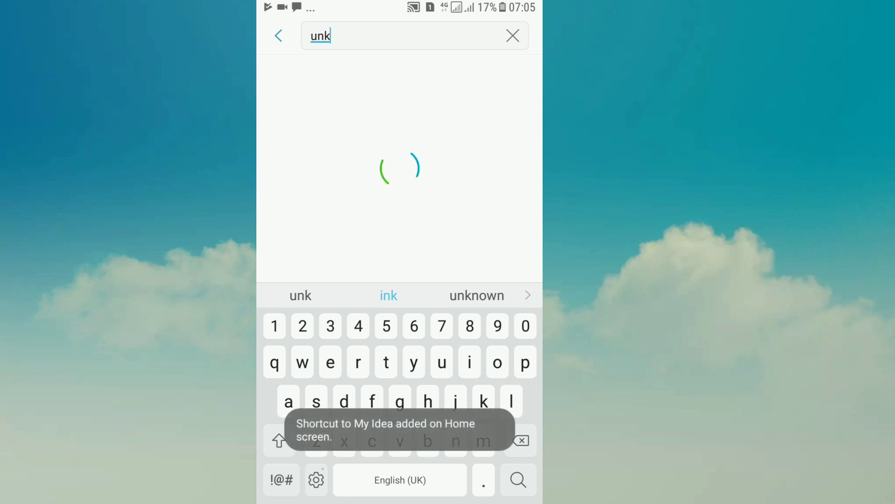
text(o)
key(BackSpace)
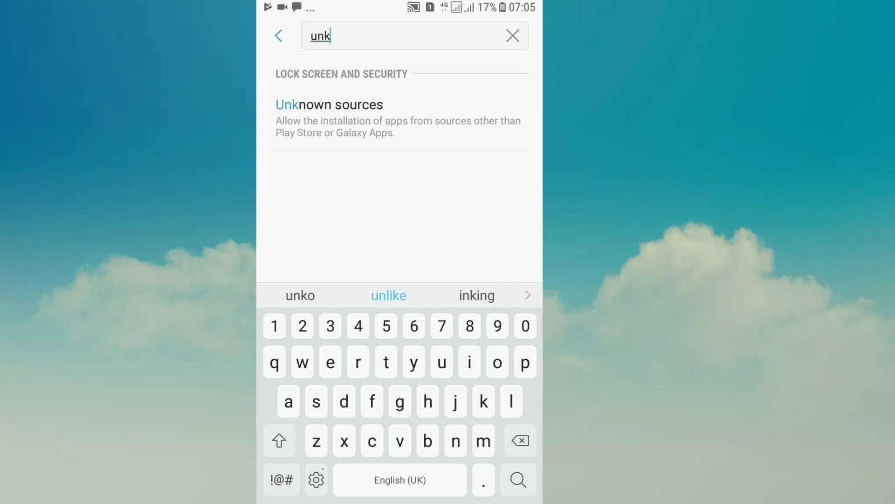
click(476, 111)
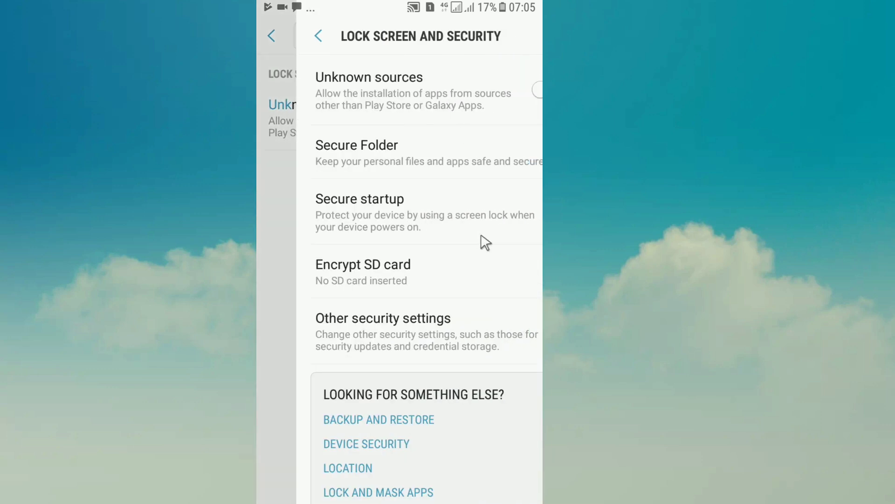
Step: Leave the security page and show the notifications confirming My Idea was installed
click(501, 90)
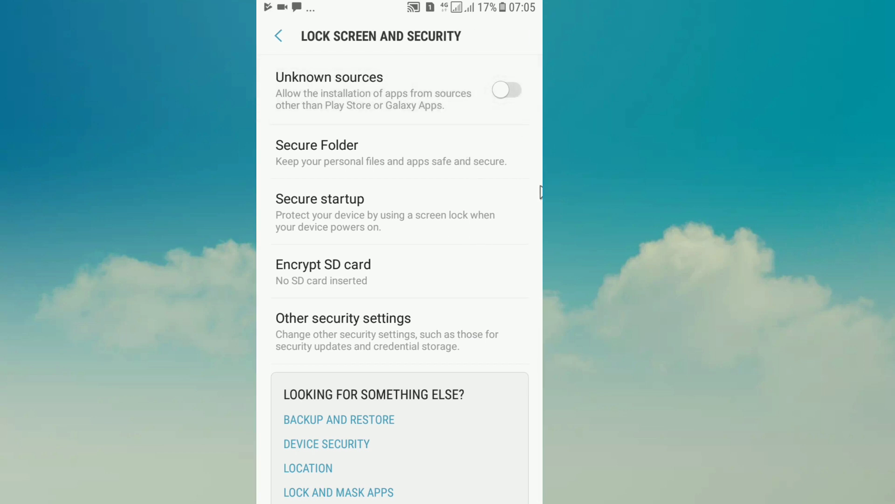
right_click(541, 191)
drag(536, 7, 536, 420)
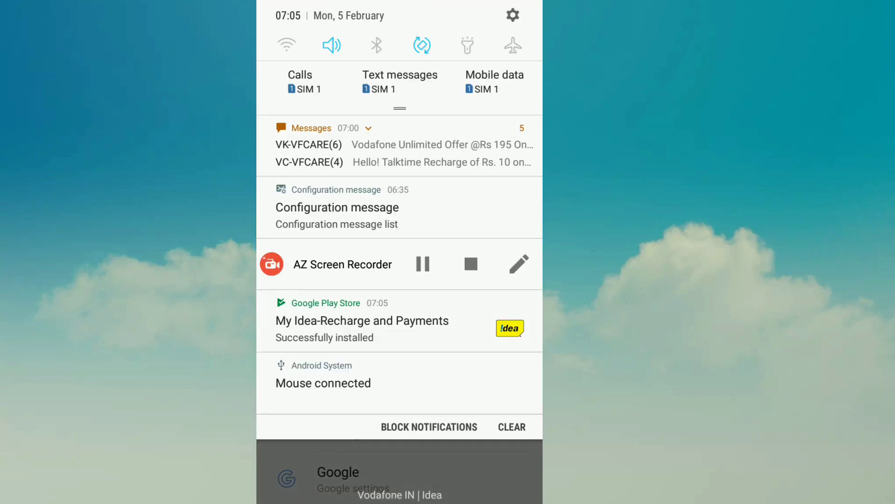
Step: Open My Idea, allow phone call and location permissions, and choose OTP login
click(354, 322)
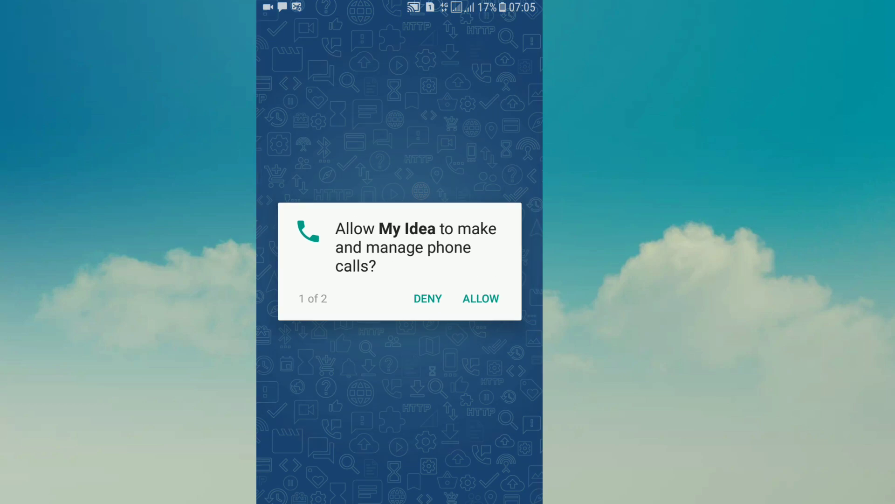
click(480, 299)
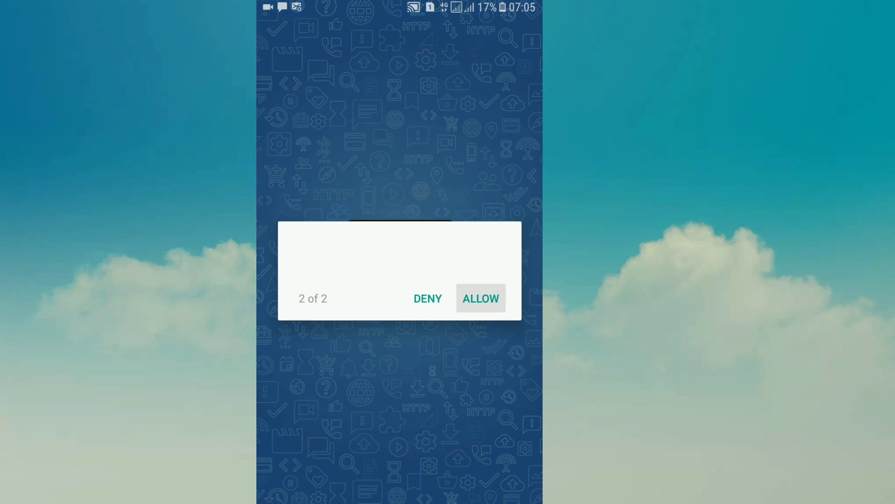
click(497, 304)
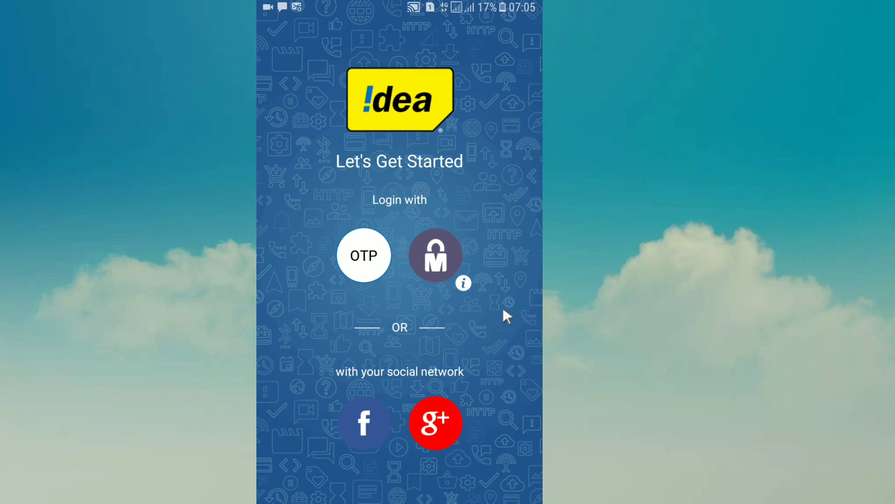
click(376, 262)
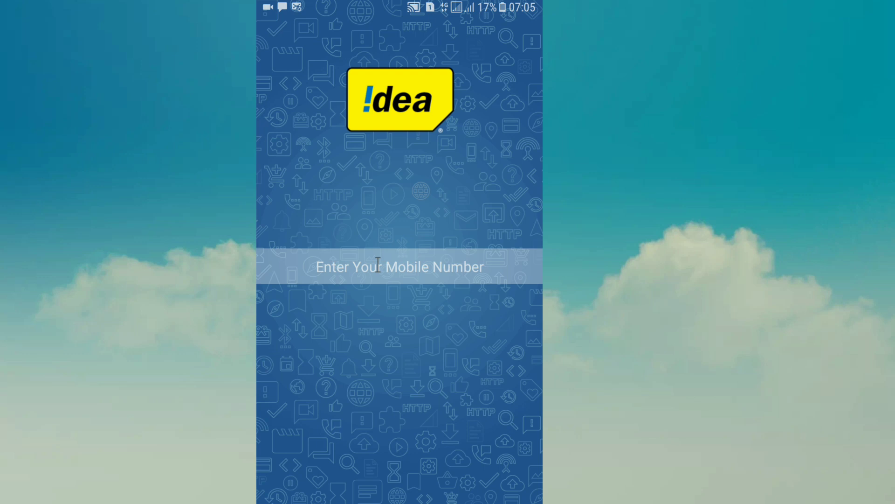
Step: Enter the mobile number to request an OTP and allow the app SMS access
click(377, 266)
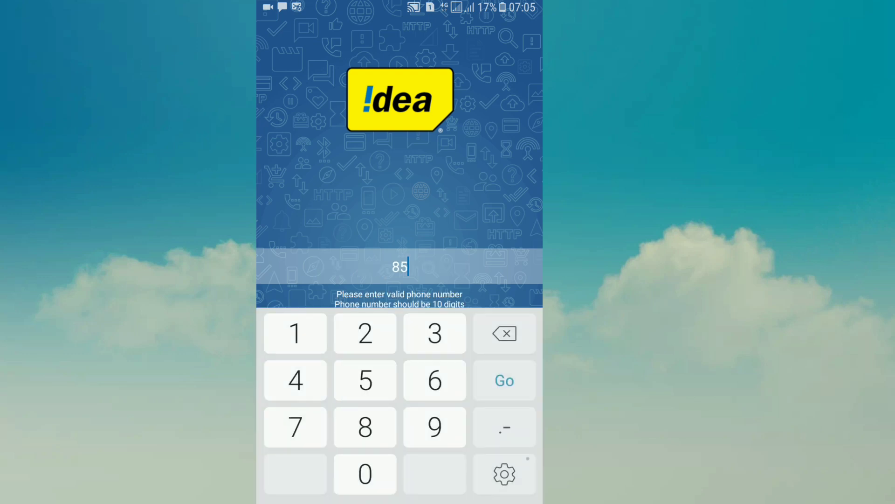
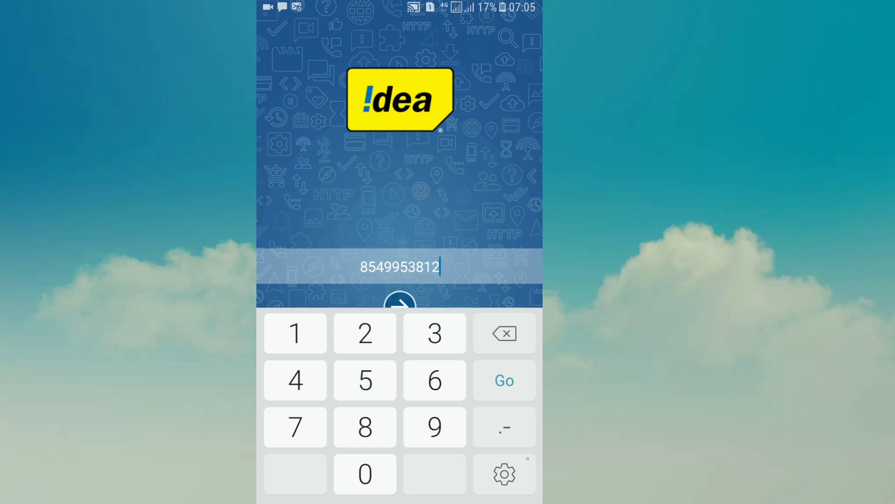
key(Return)
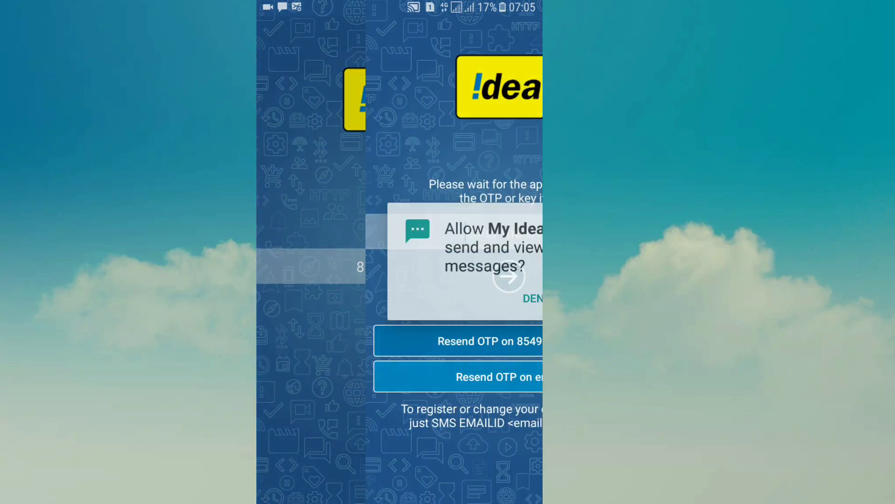
click(501, 294)
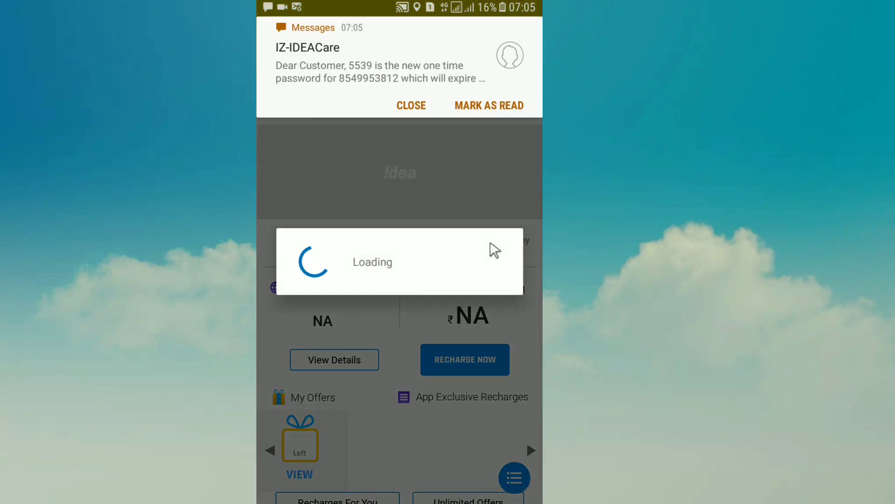
Step: Dismiss the OTP message and Aadhaar popup, then view the prepaid balance details
click(418, 107)
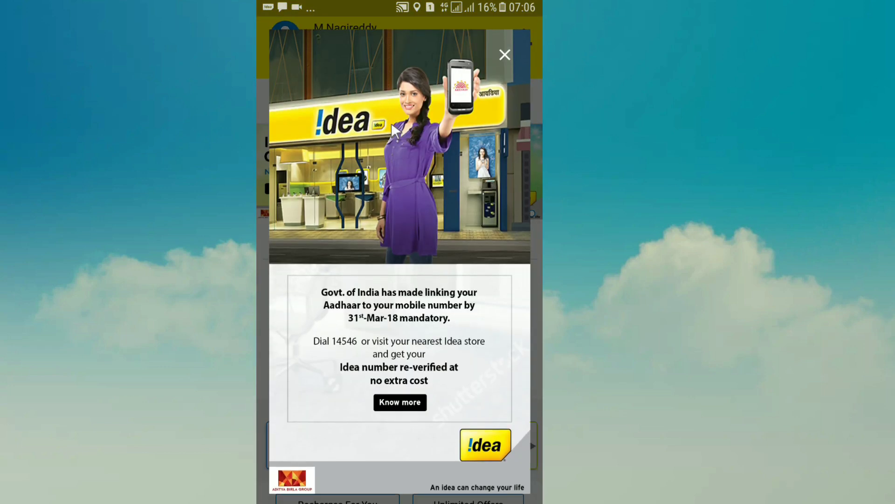
key(Escape)
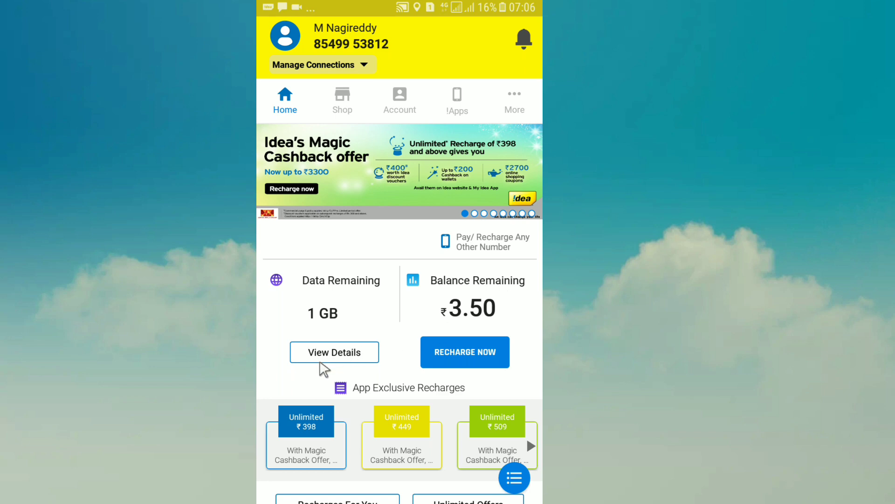
click(325, 354)
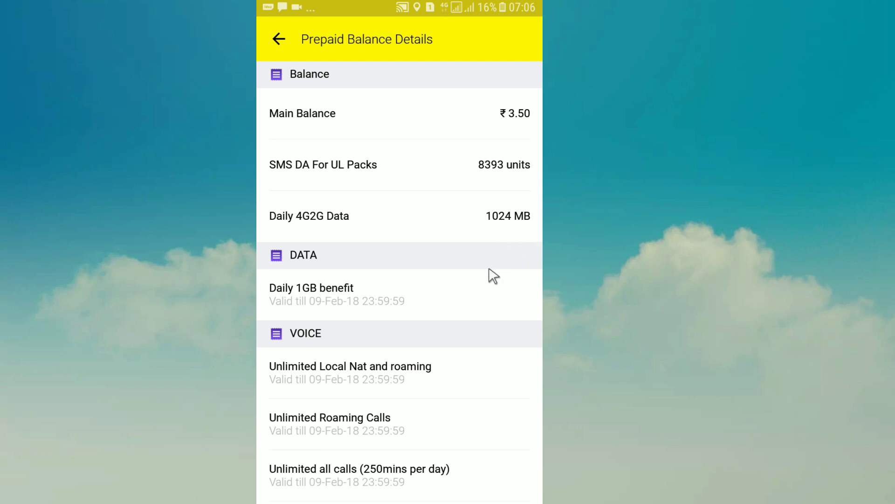
scroll(489, 277, down, 1)
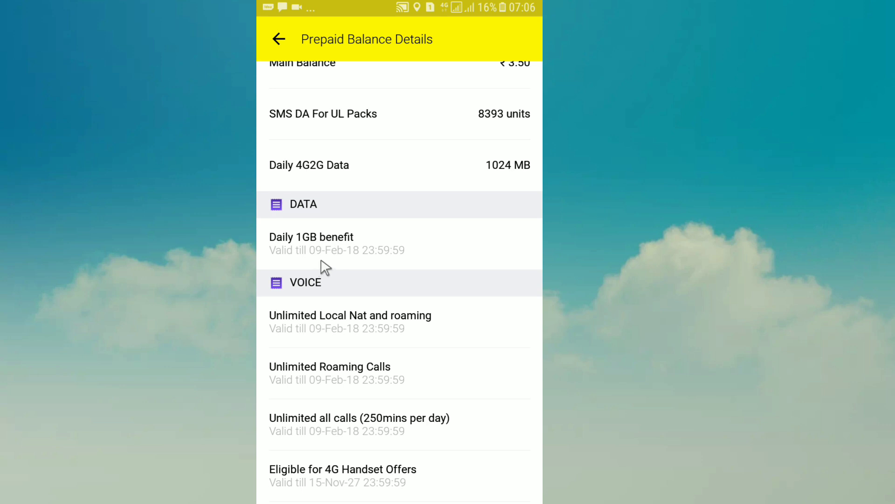
scroll(423, 257, down, 1)
scroll(423, 258, up, 1)
right_click(423, 259)
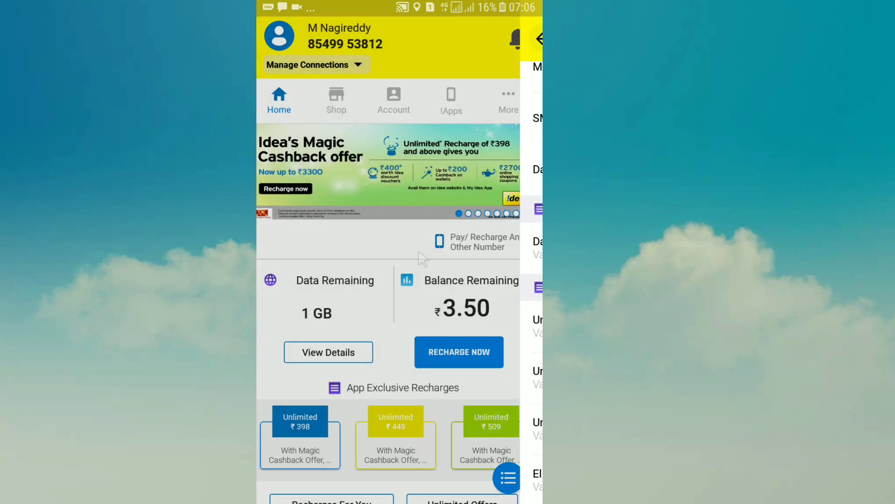
scroll(419, 249, down, 1)
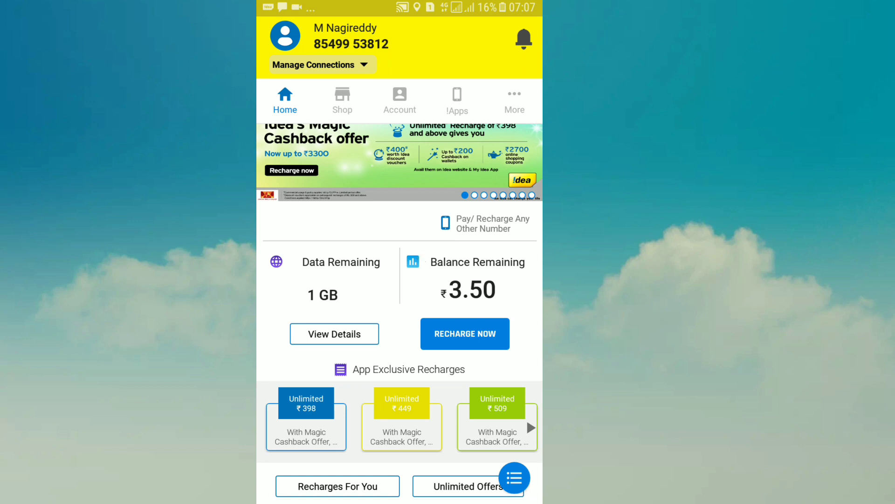
scroll(417, 247, up, 1)
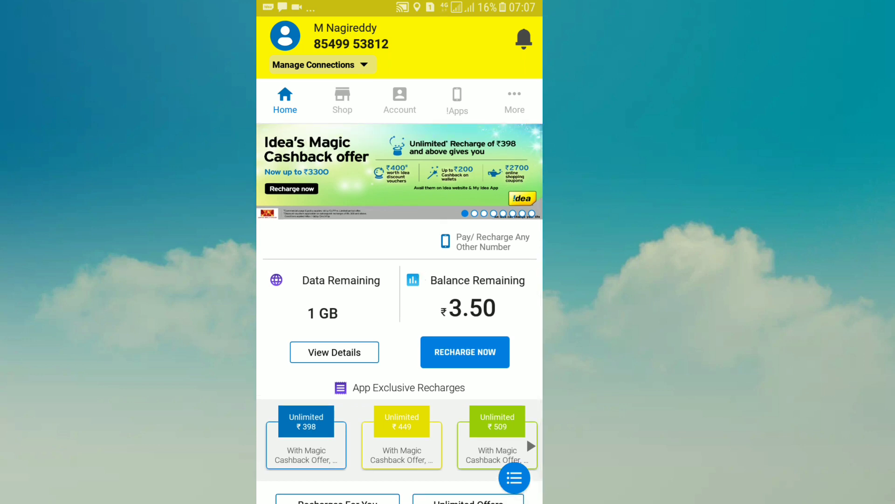
scroll(399, 314, down, 1)
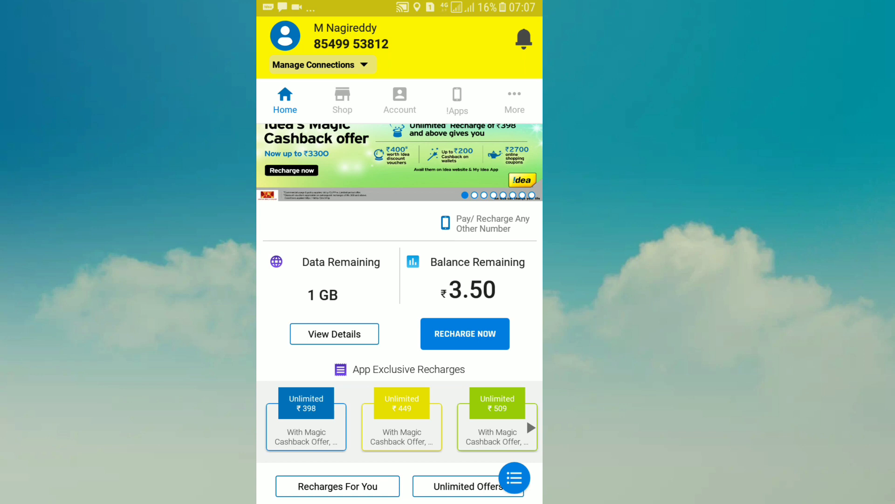
scroll(399, 314, up, 1)
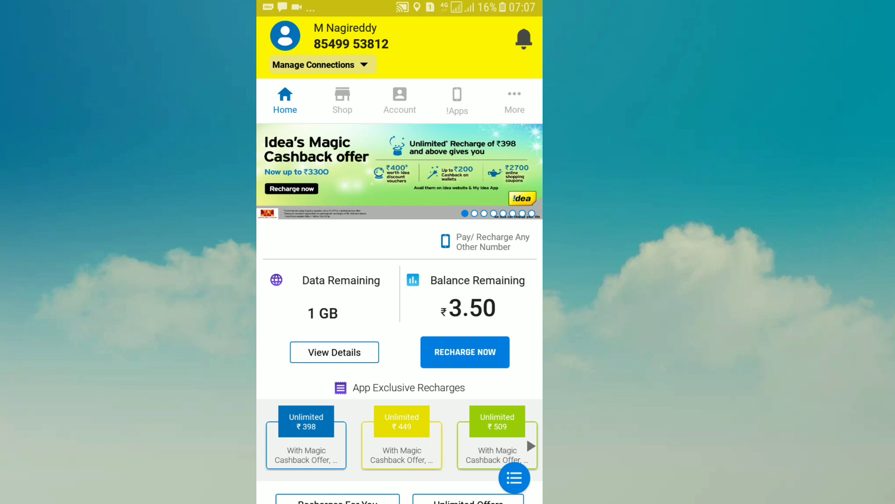
scroll(399, 314, down, 1)
scroll(400, 313, up, 1)
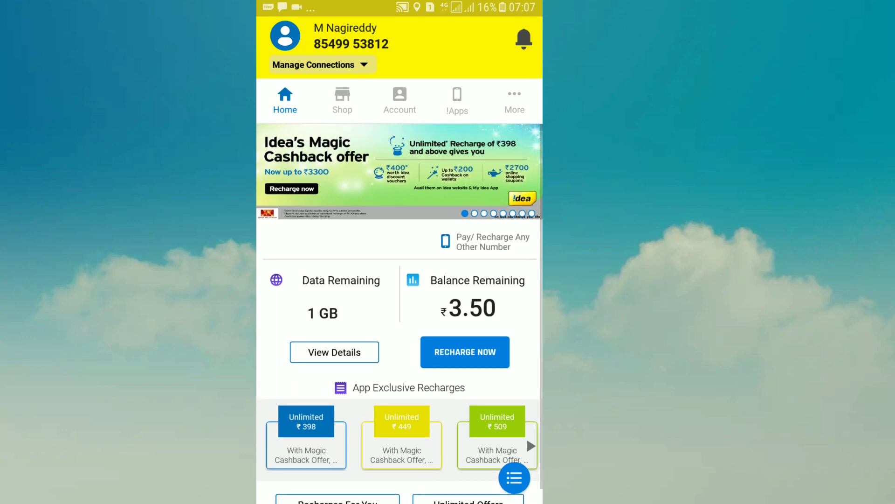
scroll(399, 314, down, 1)
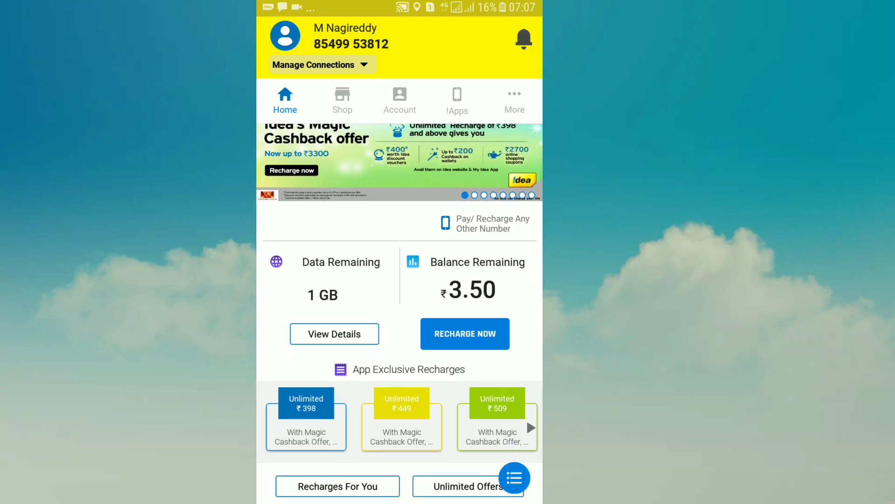